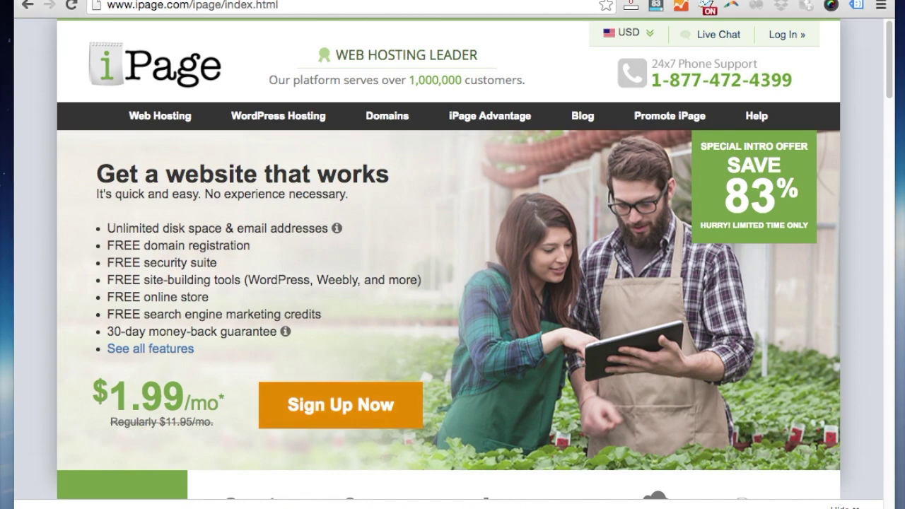
Search for your-domain-name.com, then pick the suggested your-domain-name.org instead and continue
{"action": "left_click", "coordinate": [340, 405]}
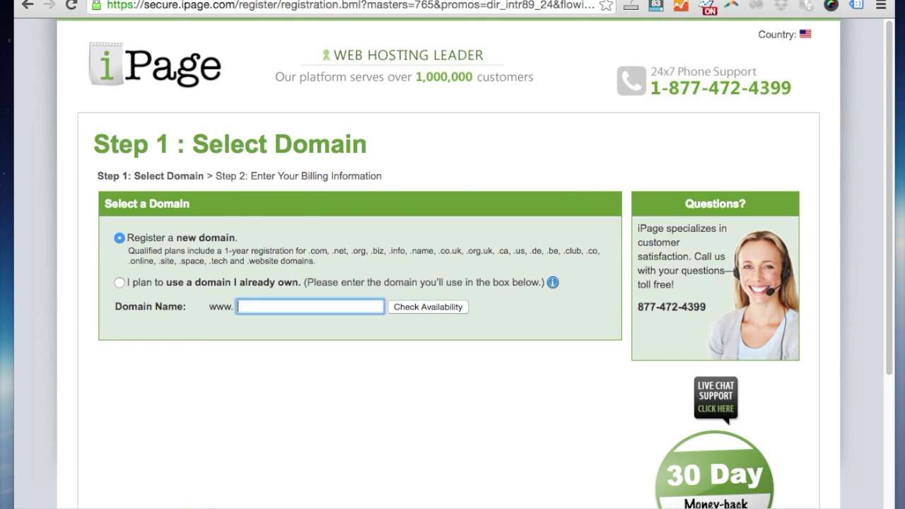
{"action": "type", "text": "your-domain-name.com"}
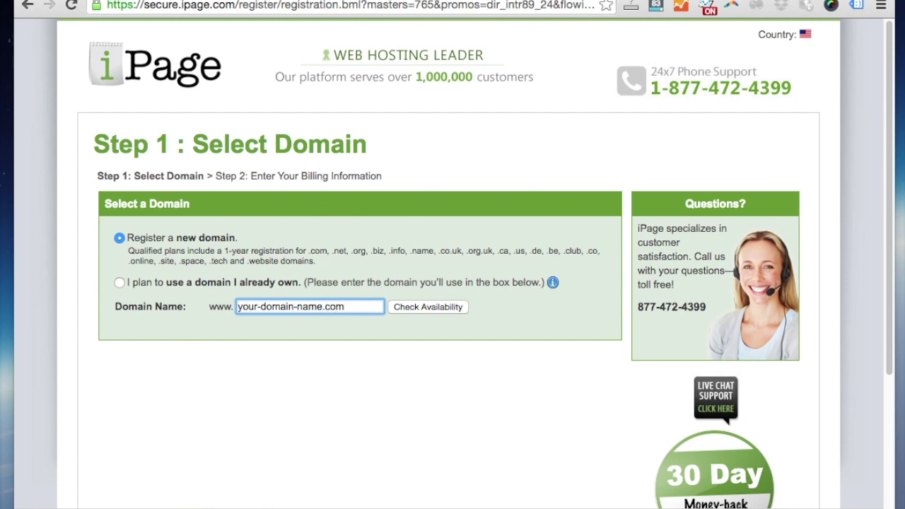
{"action": "key", "text": "Return"}
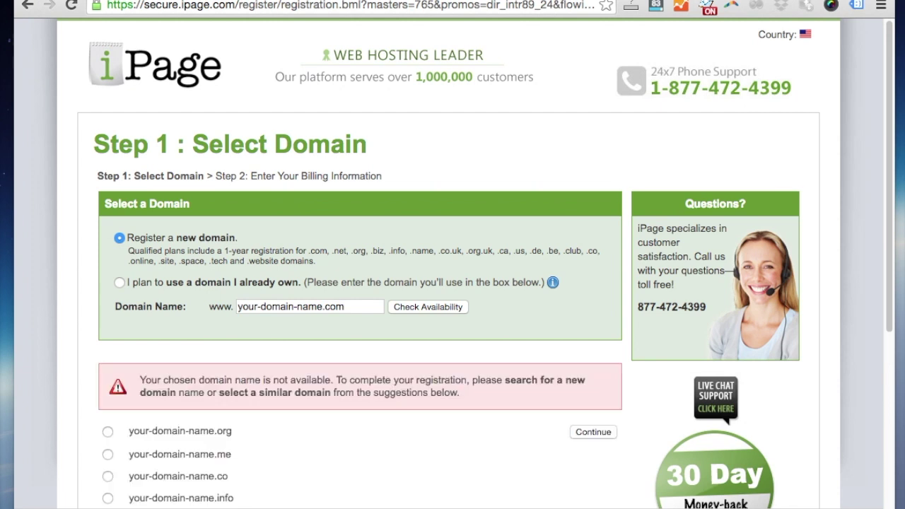
{"action": "left_click", "coordinate": [107, 431]}
{"action": "left_click", "coordinate": [593, 432]}
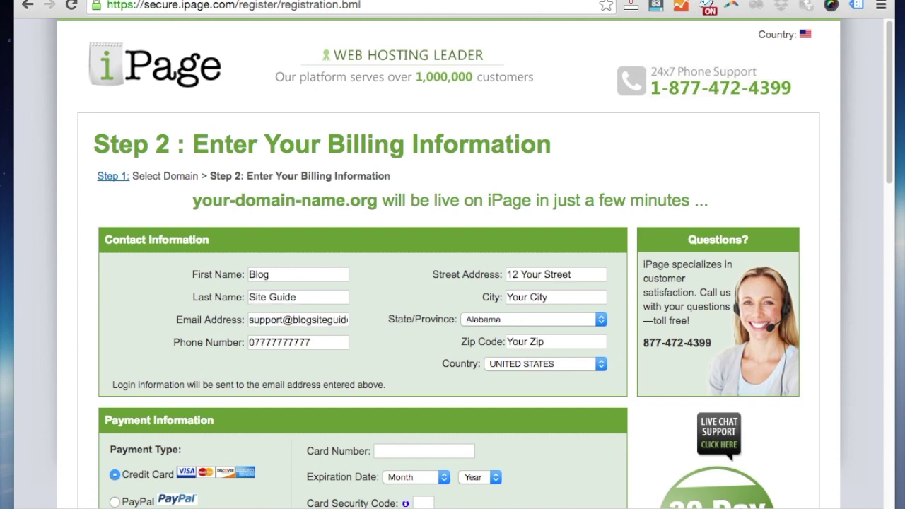
Switch the Essential Hosting Plan to the 1-year term billed $23.88 and uncheck Domain Privacy
{"action": "scroll", "coordinate": [452, 283], "scroll_direction": "down", "scroll_amount": 5}
{"action": "scroll", "coordinate": [453, 283], "scroll_direction": "up", "scroll_amount": 1}
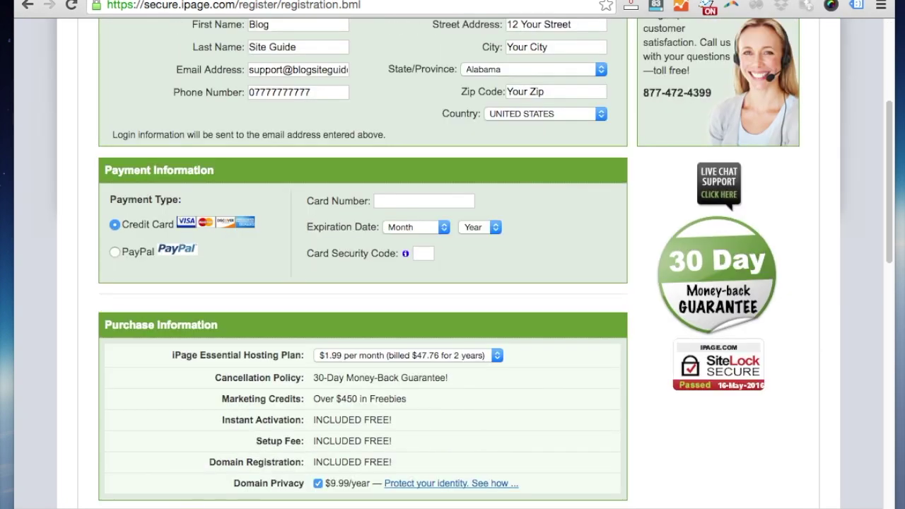
{"action": "left_click", "coordinate": [424, 201]}
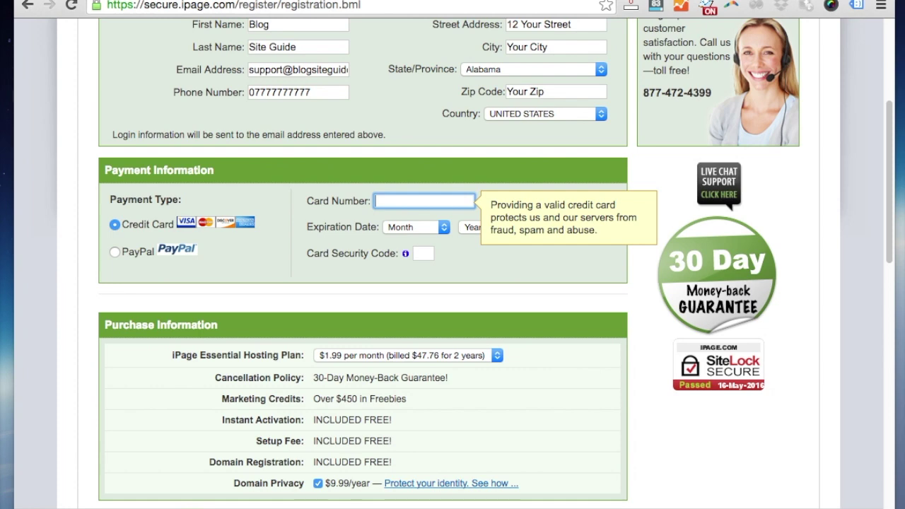
{"action": "scroll", "coordinate": [453, 283], "scroll_direction": "down", "scroll_amount": 2}
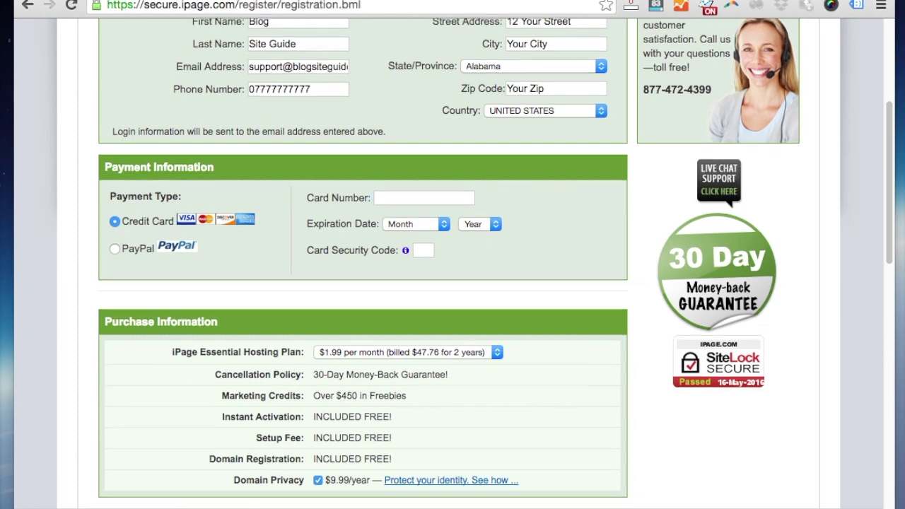
{"action": "scroll", "coordinate": [453, 283], "scroll_direction": "down", "scroll_amount": 1}
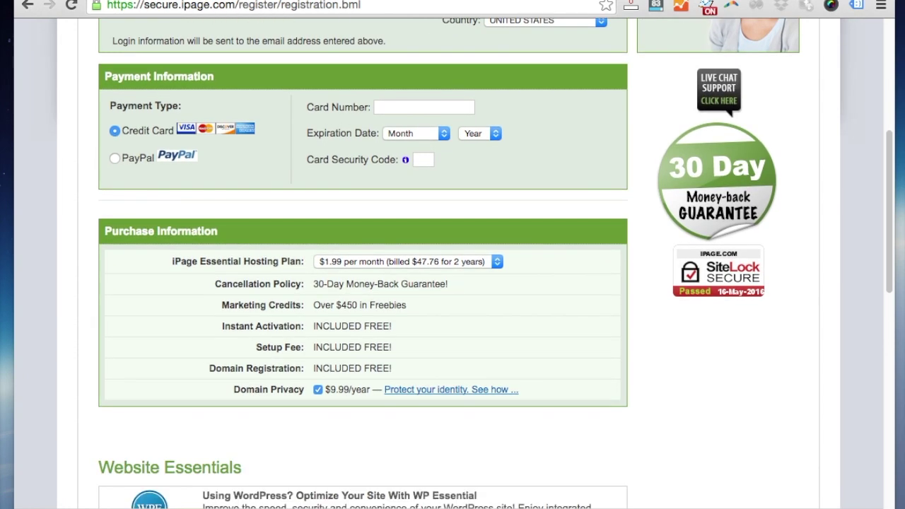
{"action": "scroll", "coordinate": [453, 283], "scroll_direction": "down", "scroll_amount": 1}
{"action": "key", "text": "space"}
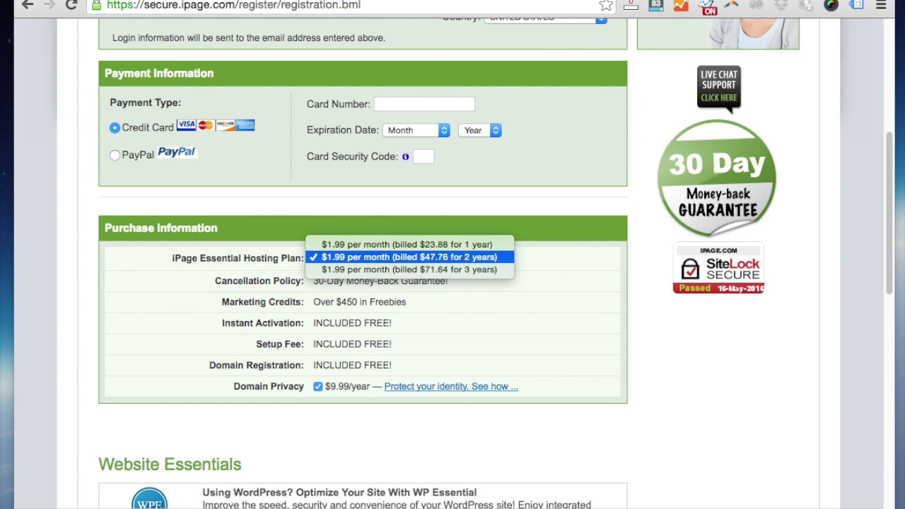
{"action": "key", "text": "Up"}
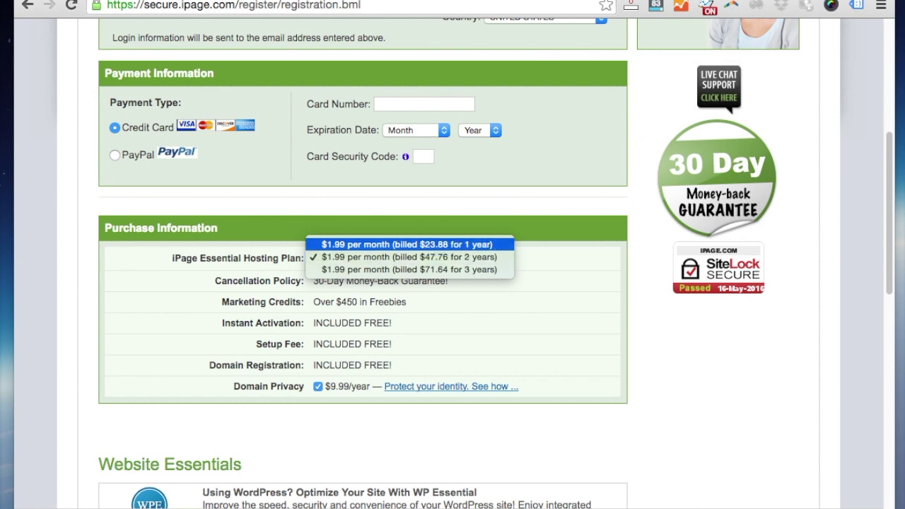
{"action": "key", "text": "Return"}
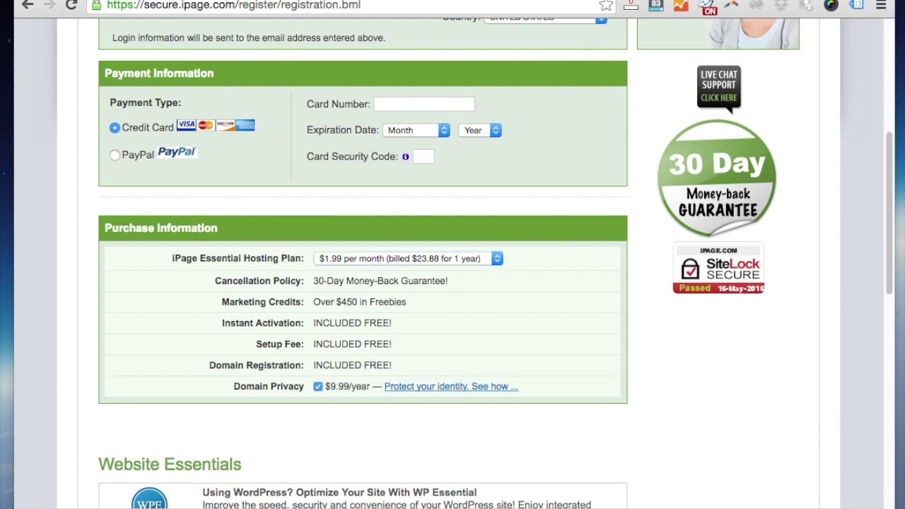
{"action": "left_click", "coordinate": [317, 386]}
Remove the Advanced Site Protection and daily backup add-ons, then check out
{"action": "scroll", "coordinate": [453, 283], "scroll_direction": "down", "scroll_amount": 5}
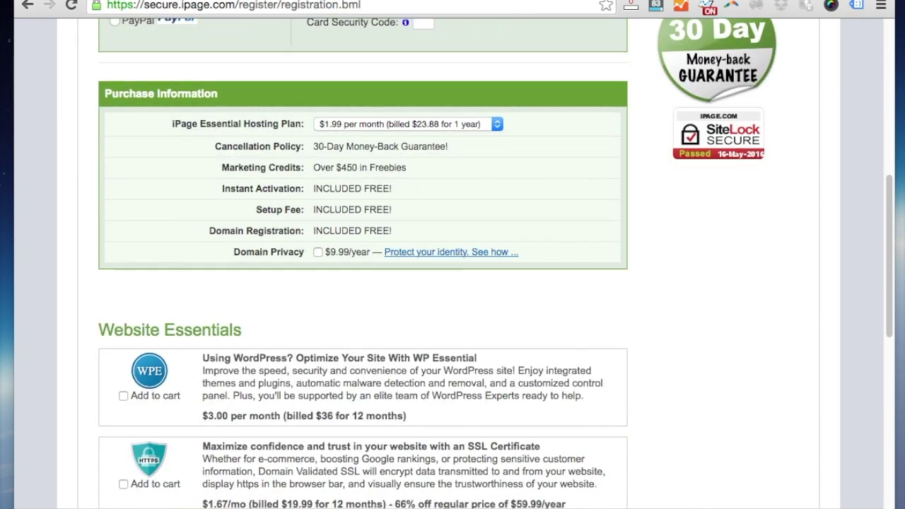
{"action": "scroll", "coordinate": [453, 283], "scroll_direction": "down", "scroll_amount": 8}
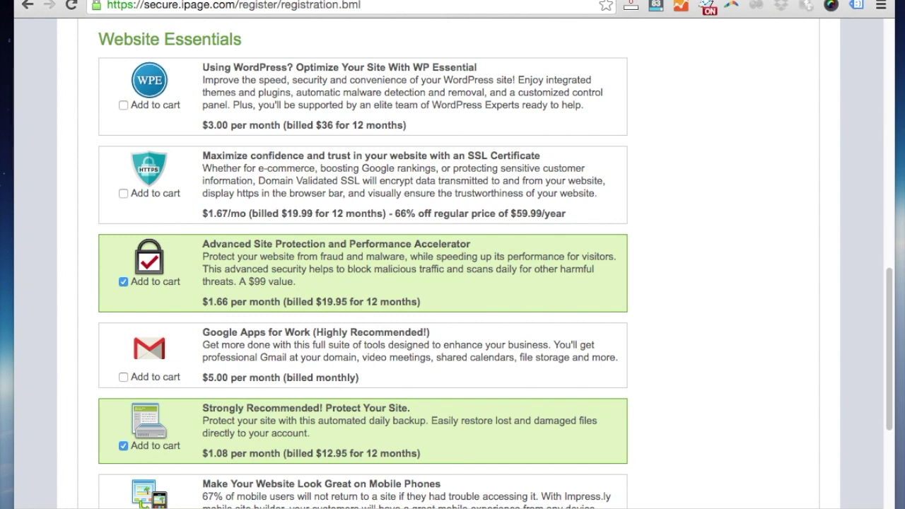
{"action": "left_click", "coordinate": [124, 281]}
{"action": "scroll", "coordinate": [453, 283], "scroll_direction": "down", "scroll_amount": 3}
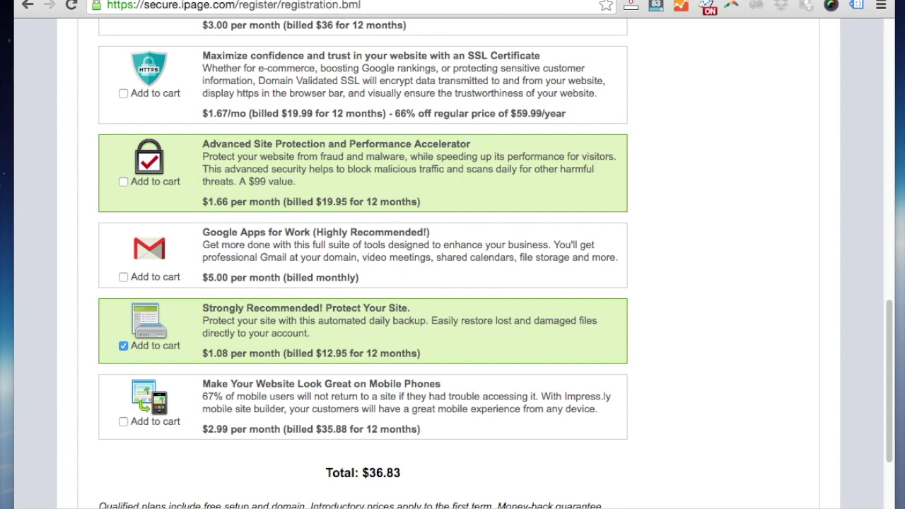
{"action": "left_click", "coordinate": [124, 346]}
{"action": "scroll", "coordinate": [453, 283], "scroll_direction": "down", "scroll_amount": 4}
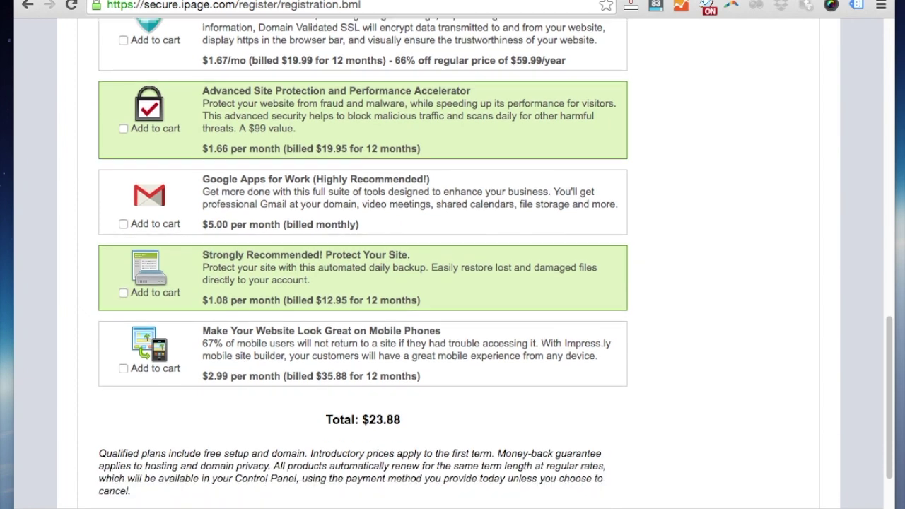
{"action": "scroll", "coordinate": [453, 283], "scroll_direction": "down", "scroll_amount": 2}
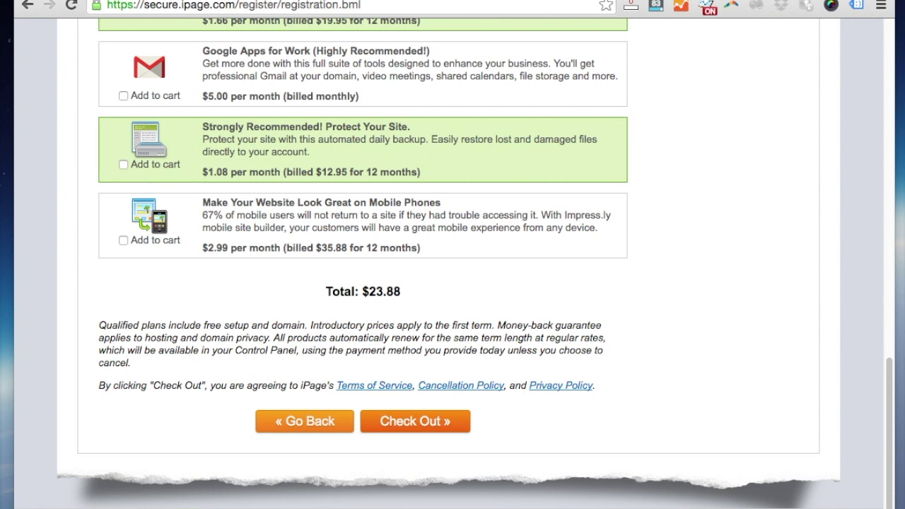
{"action": "left_click", "coordinate": [416, 421]}
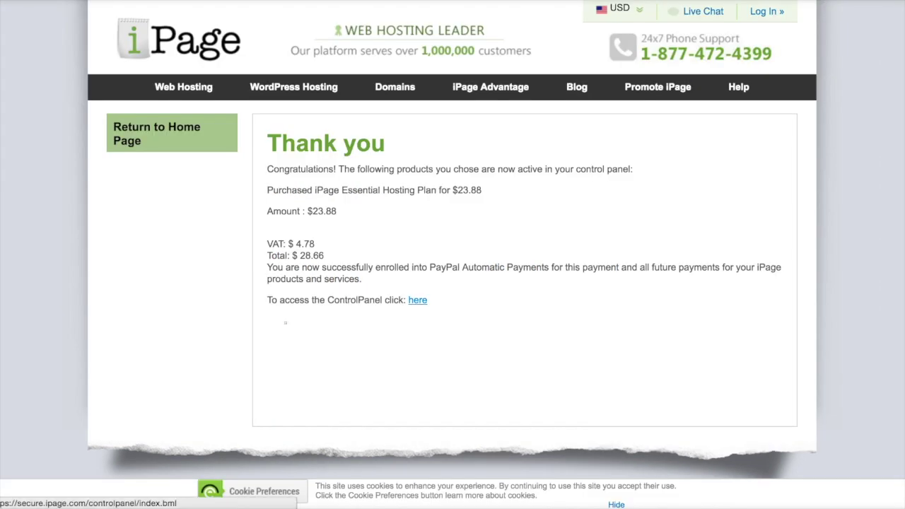
Follow the Control Panel 'here' link on the Thank you page
{"action": "left_click", "coordinate": [417, 300]}
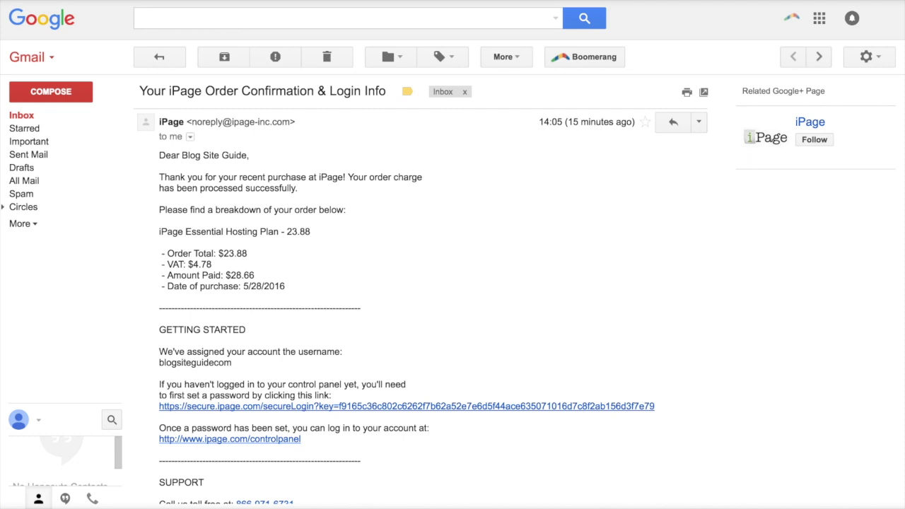
Select the password-setup instructions and secureLogin link in the confirmation email
{"action": "left_click_drag", "start_coordinate": [159, 384], "coordinate": [302, 439]}
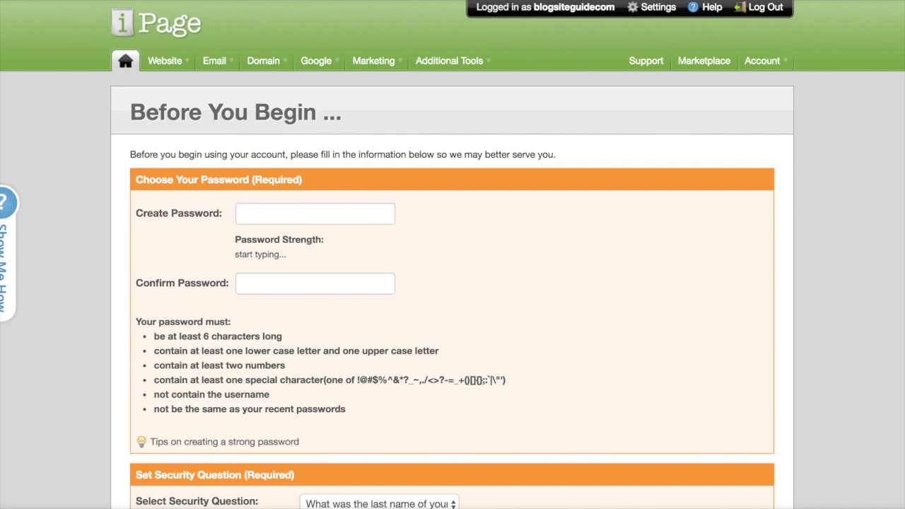
Set the account password, choose the favourite-teacher security question, accept the Terms of Service, and save
{"action": "left_click", "coordinate": [315, 283]}
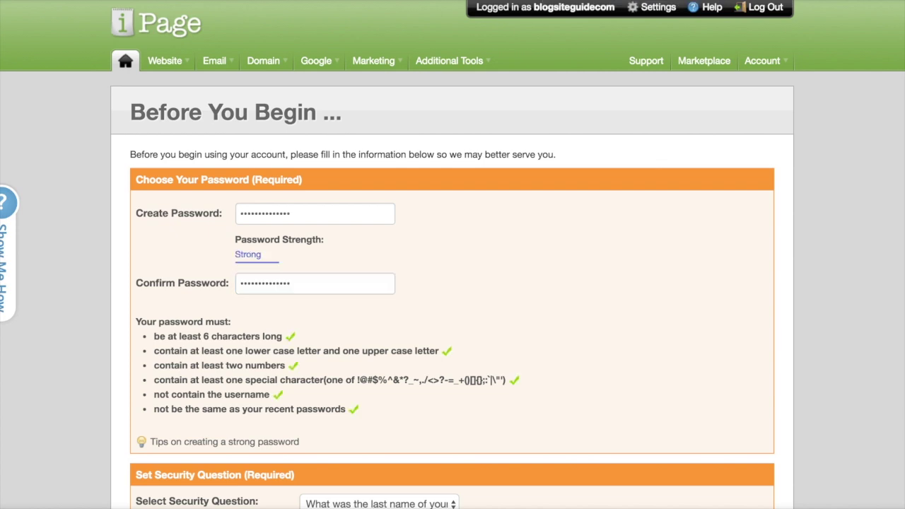
{"action": "scroll", "coordinate": [452, 283], "scroll_direction": "down", "scroll_amount": 3}
{"action": "scroll", "coordinate": [453, 283], "scroll_direction": "down", "scroll_amount": 5}
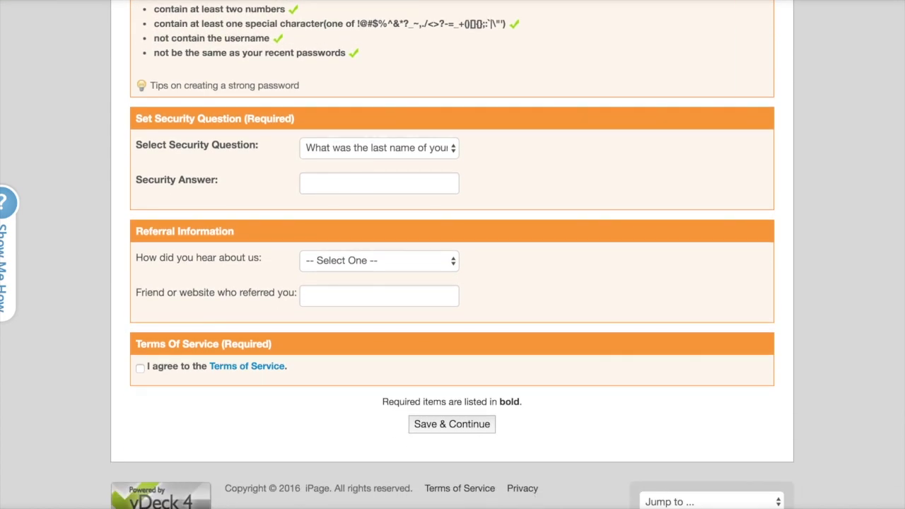
{"action": "left_click", "coordinate": [379, 147]}
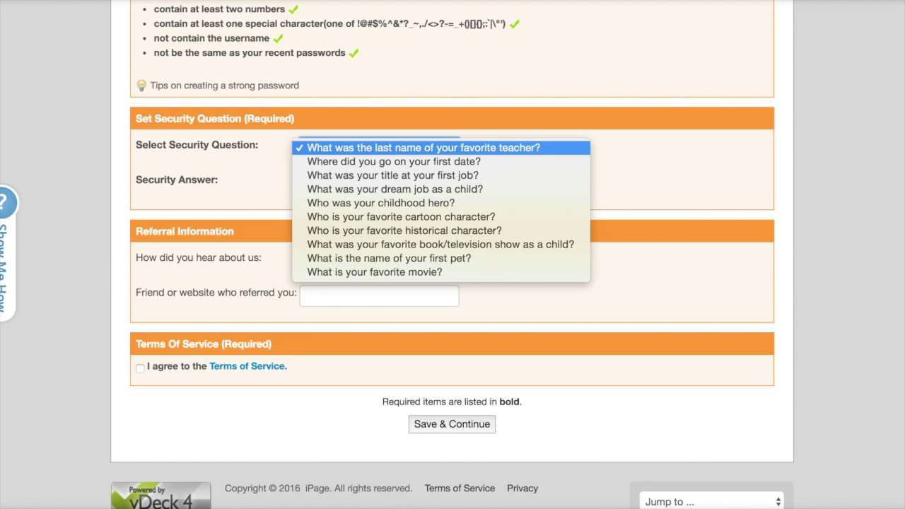
{"action": "key", "text": "Return"}
{"action": "key", "text": "Tab"}
{"action": "key", "text": "Tab"}
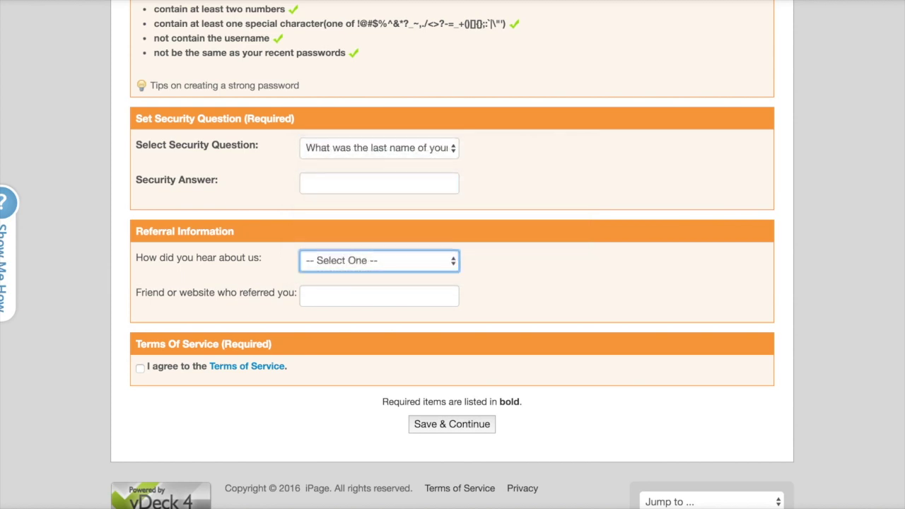
{"action": "left_click", "coordinate": [140, 367]}
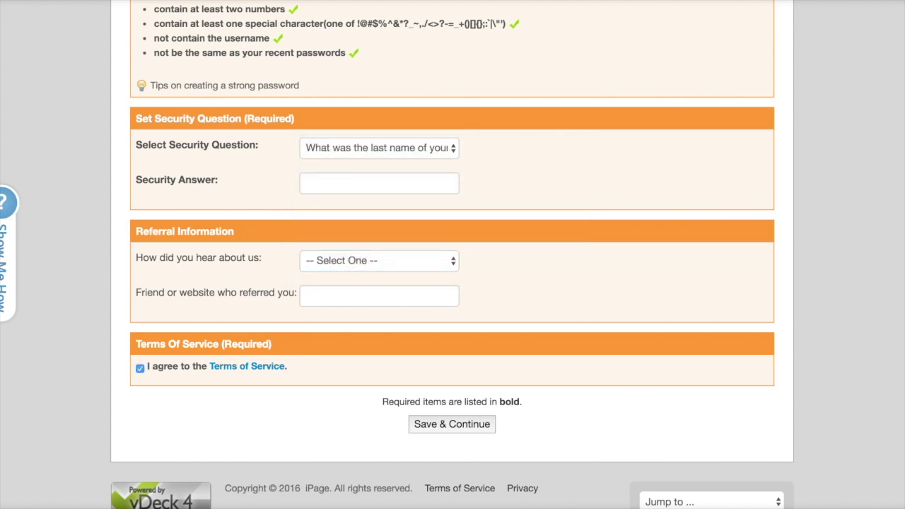
{"action": "key", "text": "Return"}
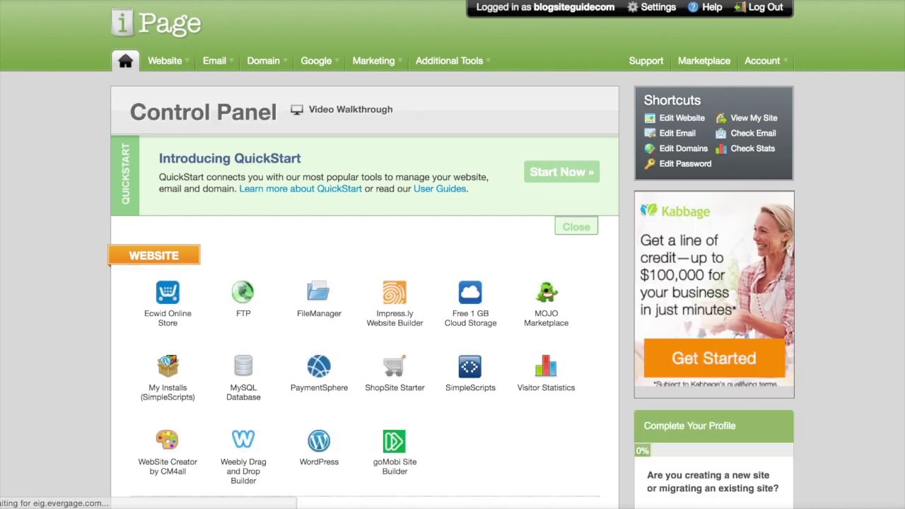
Open the WordPress installer from the Control Panel's Website tools
{"action": "scroll", "coordinate": [453, 283], "scroll_direction": "down", "scroll_amount": 5}
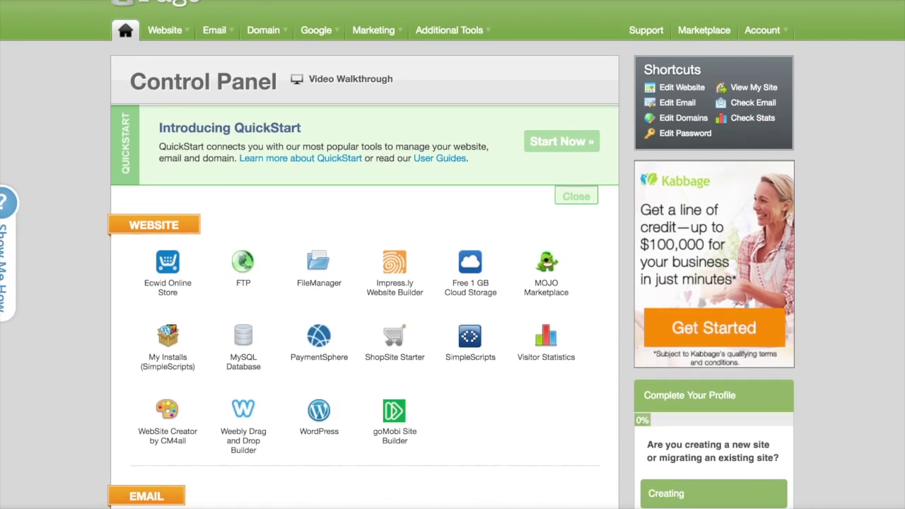
{"action": "scroll", "coordinate": [453, 283], "scroll_direction": "down", "scroll_amount": 2}
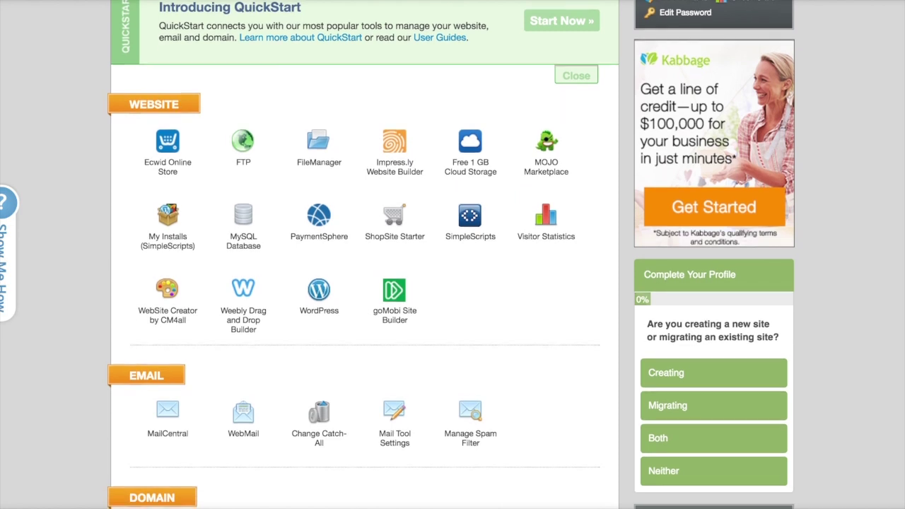
{"action": "left_click", "coordinate": [319, 255]}
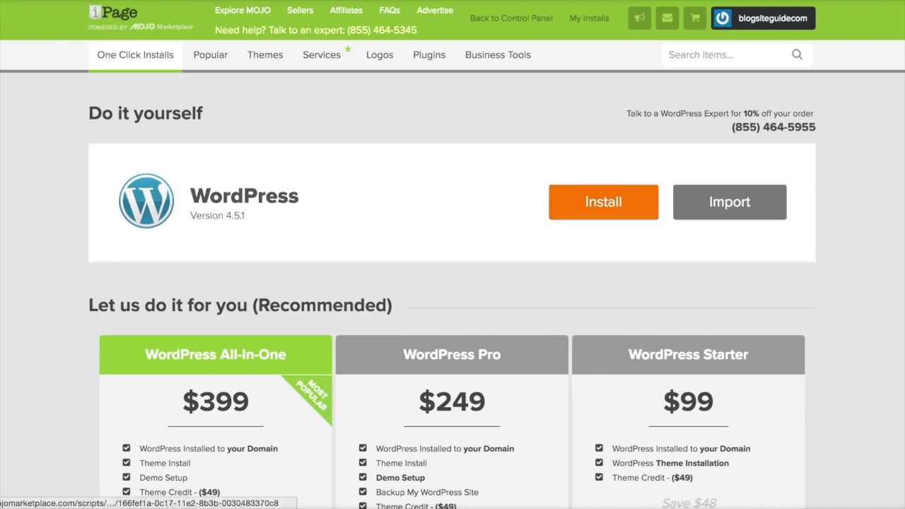
Install WordPress on the site's domain, overwriting existing files and accepting the GPLv2 terms
{"action": "left_click", "coordinate": [603, 202]}
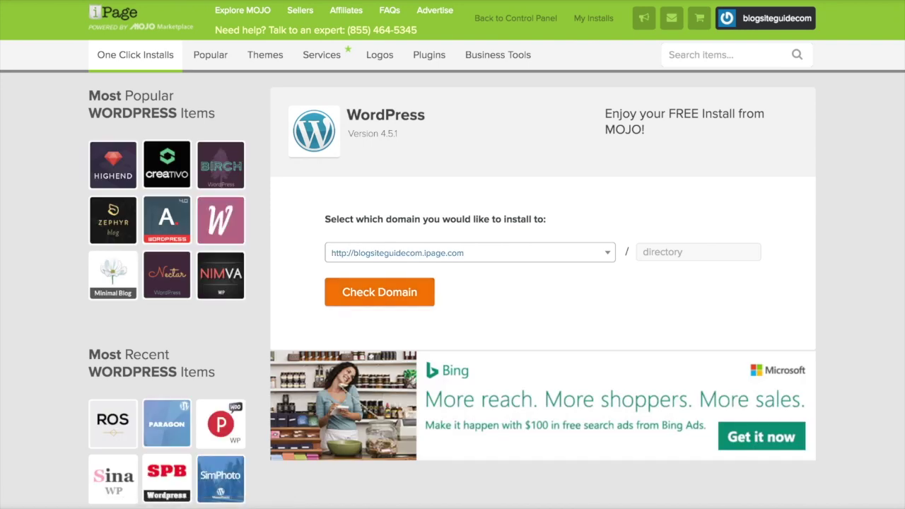
{"action": "left_click", "coordinate": [380, 293]}
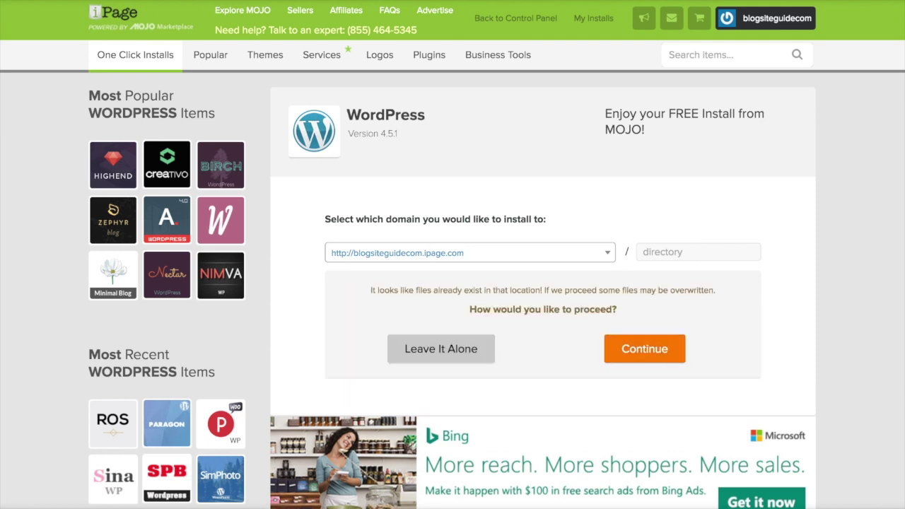
{"action": "left_click", "coordinate": [644, 349]}
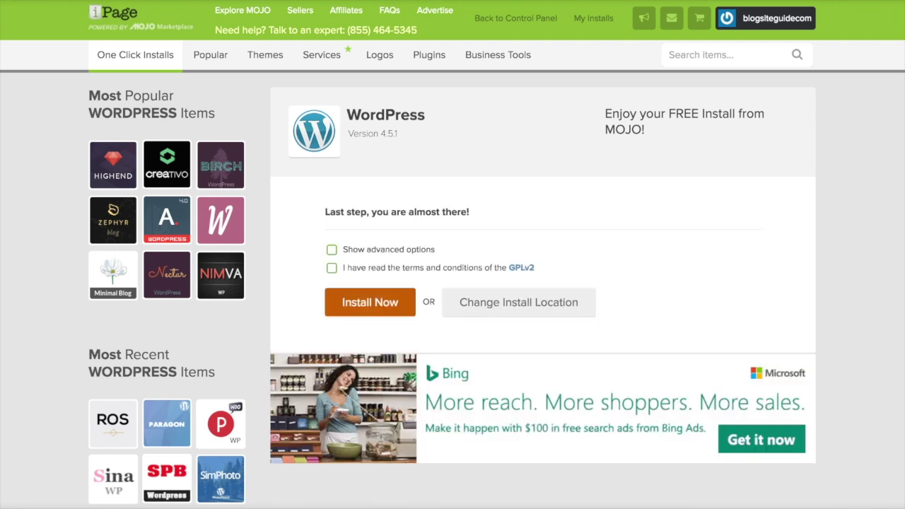
{"action": "left_click", "coordinate": [332, 267]}
{"action": "left_click", "coordinate": [370, 302]}
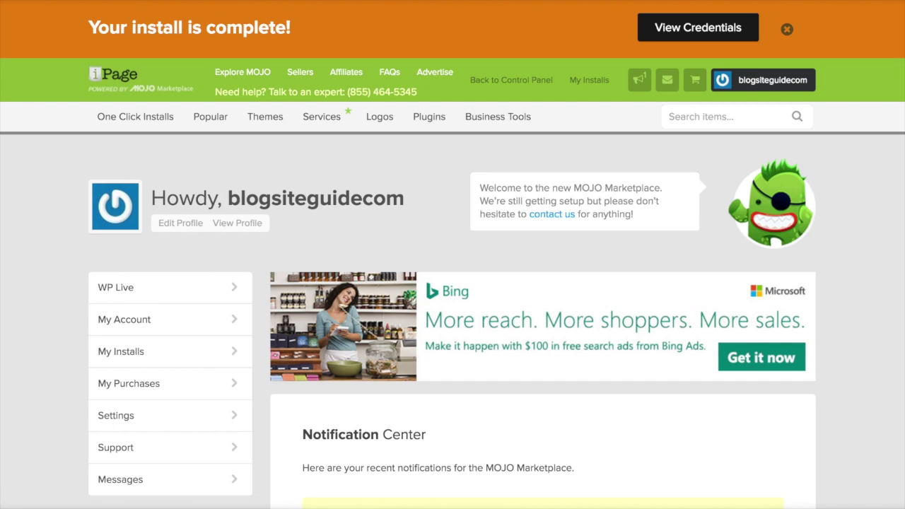
In the install credentials, select the password, the site URL, and the Admin URL
{"action": "scroll", "coordinate": [453, 255], "scroll_direction": "down", "scroll_amount": 5}
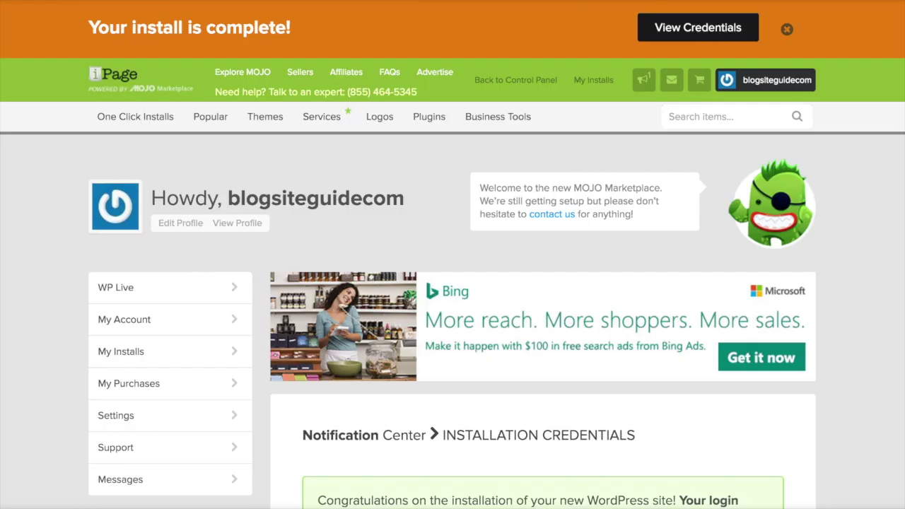
{"action": "scroll", "coordinate": [453, 255], "scroll_direction": "down", "scroll_amount": 5}
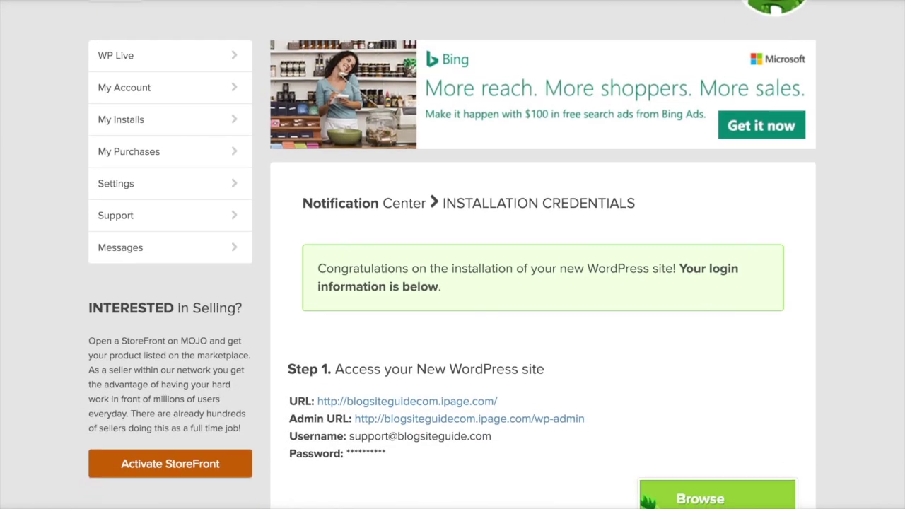
{"action": "scroll", "coordinate": [453, 255], "scroll_direction": "down", "scroll_amount": 2}
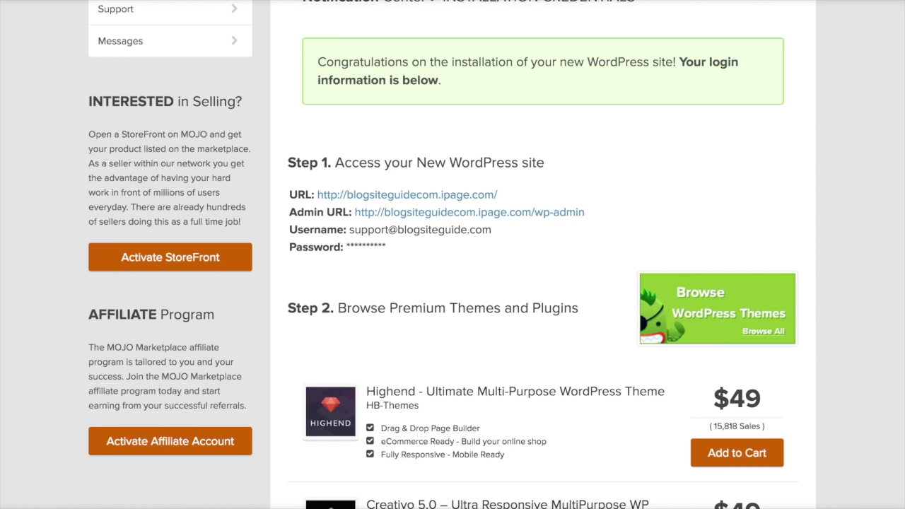
{"action": "triple_click", "coordinate": [338, 247]}
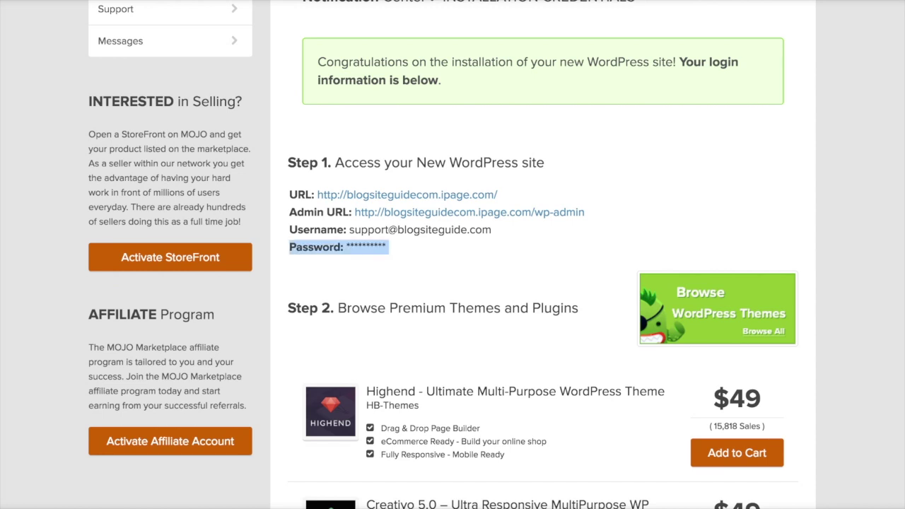
{"action": "left_click_drag", "start_coordinate": [498, 194], "coordinate": [318, 195]}
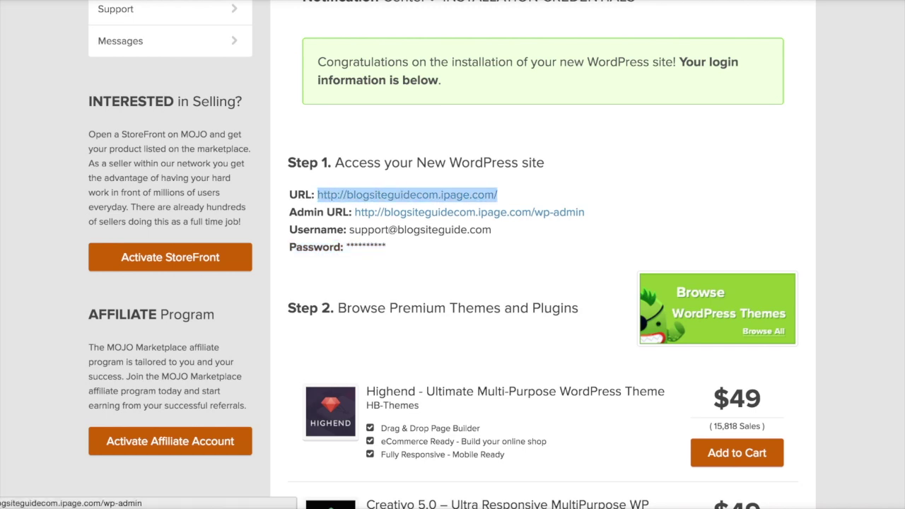
{"action": "left_click_drag", "start_coordinate": [585, 213], "coordinate": [355, 212]}
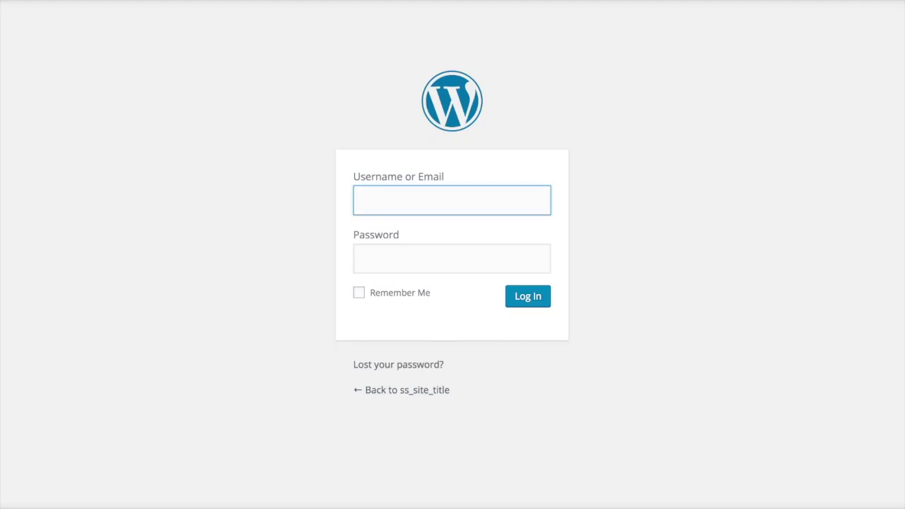
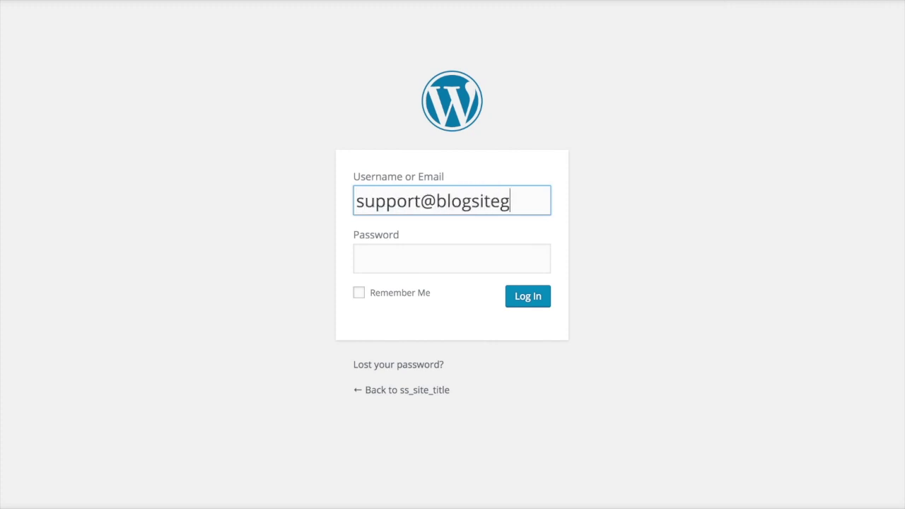